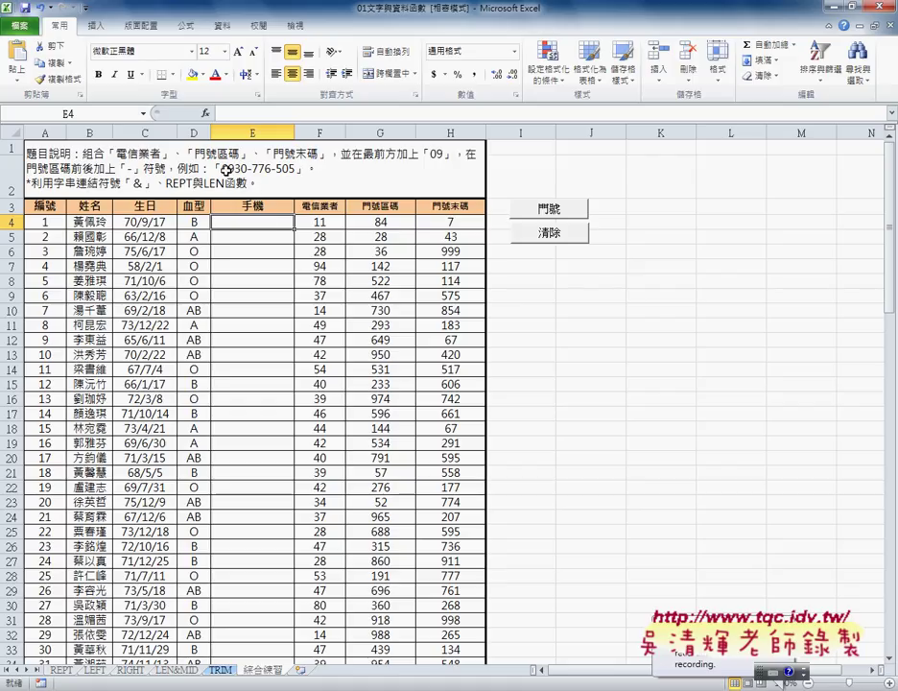
Inspect the carrier code, area code and number ending in F4, G4 and H4.
{"action": "left_click", "coordinate": [312, 223]}
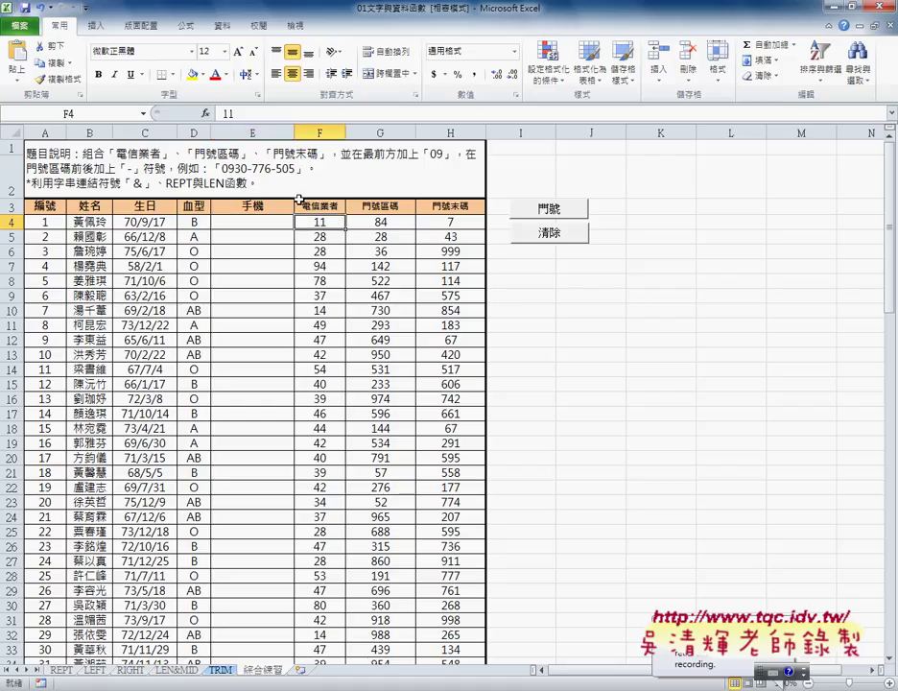
{"action": "left_click", "coordinate": [381, 223]}
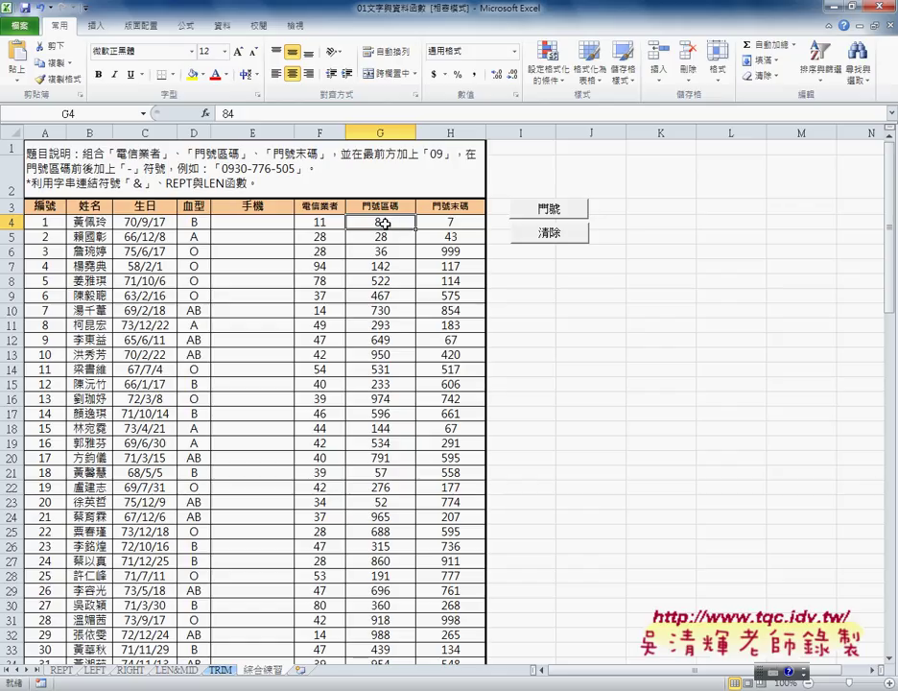
{"action": "left_click", "coordinate": [457, 222]}
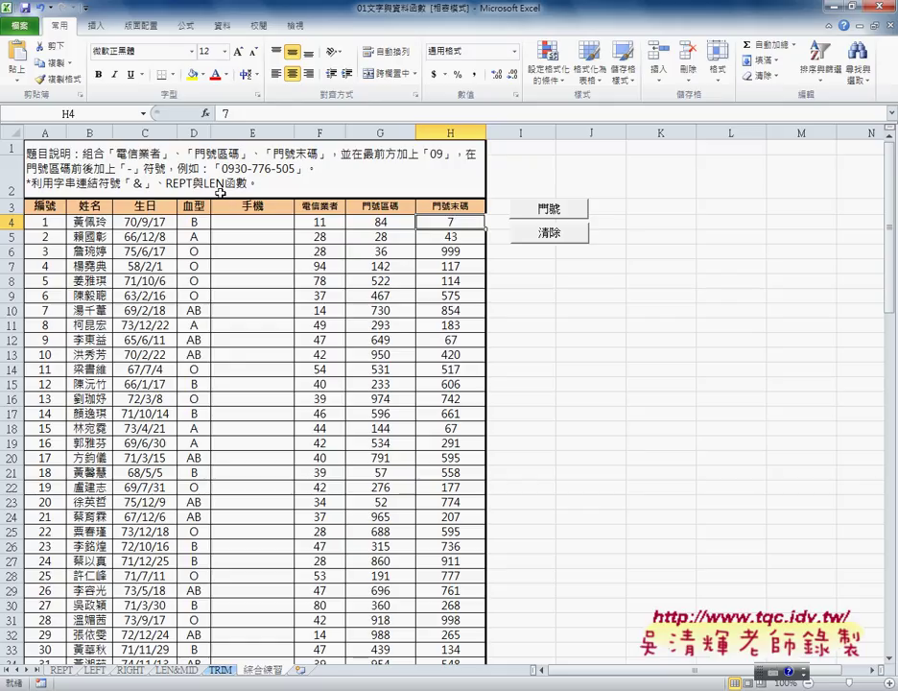
{"action": "key", "text": "ctrl+space"}
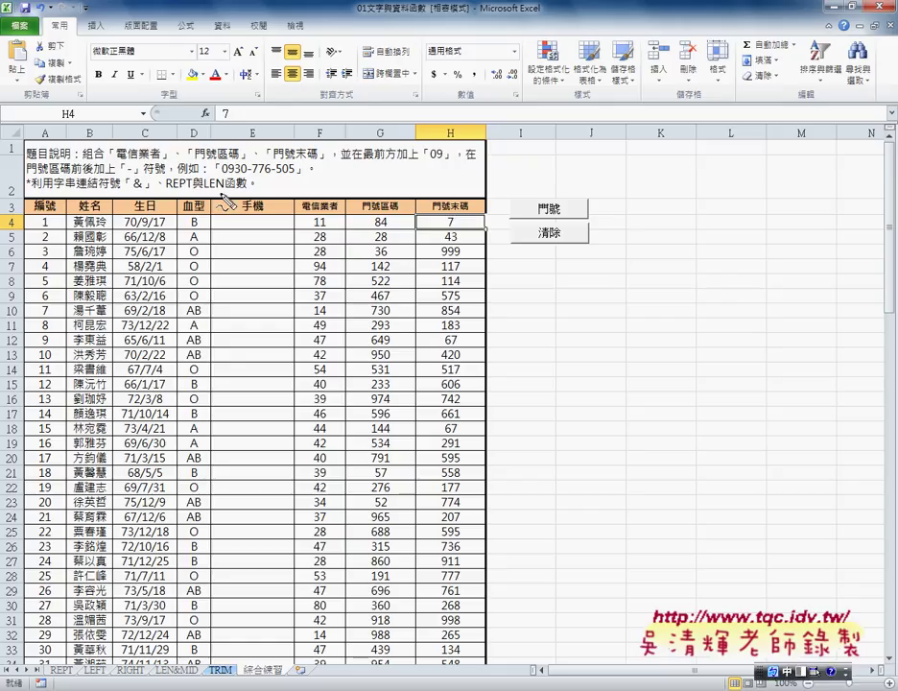
Pen-annotate REPT, 函數 and the area-code digits on screen, then clear the marks.
{"action": "left_click_drag", "start_coordinate": [166, 190], "coordinate": [192, 190]}
{"action": "mouse_move", "coordinate": [252, 175]}
{"action": "left_mouse_down"}
{"action": "mouse_move", "coordinate": [230, 190]}
{"action": "mouse_move", "coordinate": [246, 195]}
{"action": "left_mouse_up"}
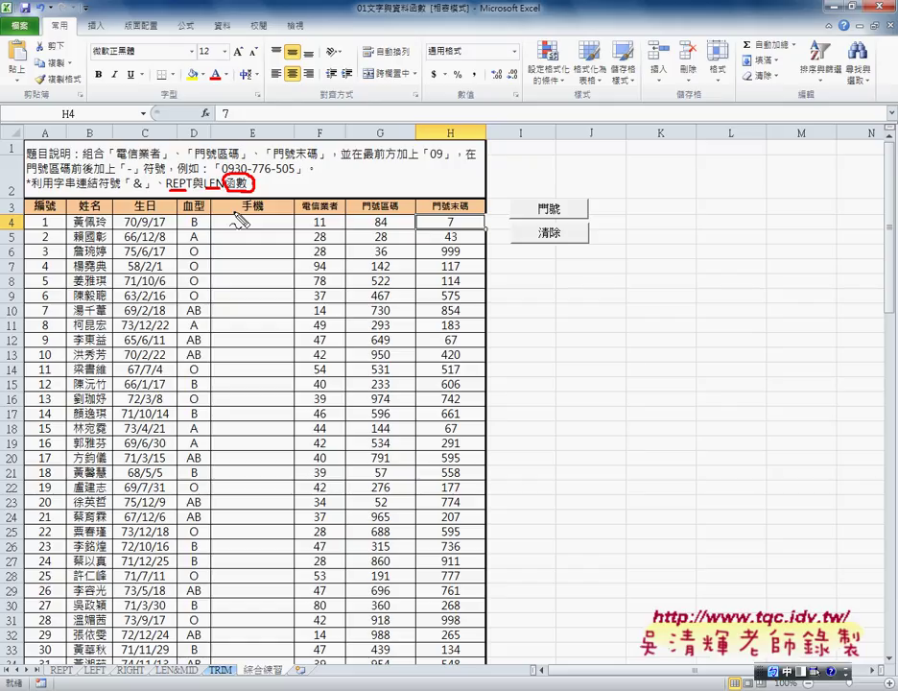
{"action": "left_click_drag", "start_coordinate": [165, 193], "coordinate": [189, 195]}
{"action": "left_click_drag", "start_coordinate": [368, 215], "coordinate": [365, 225]}
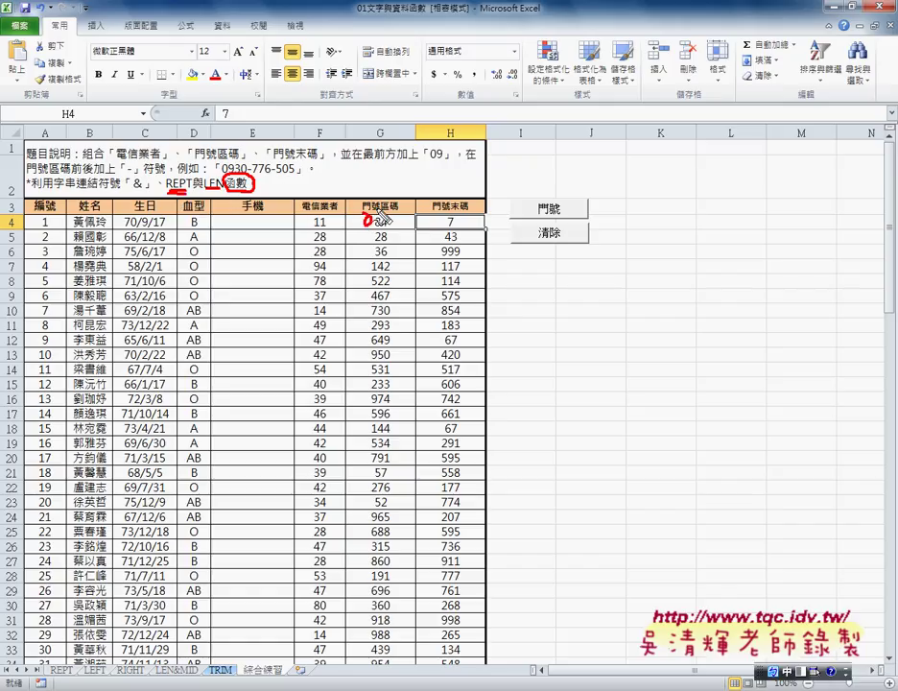
{"action": "mouse_move", "coordinate": [439, 215]}
{"action": "left_mouse_down"}
{"action": "mouse_move", "coordinate": [433, 226]}
{"action": "mouse_move", "coordinate": [445, 223]}
{"action": "left_mouse_up"}
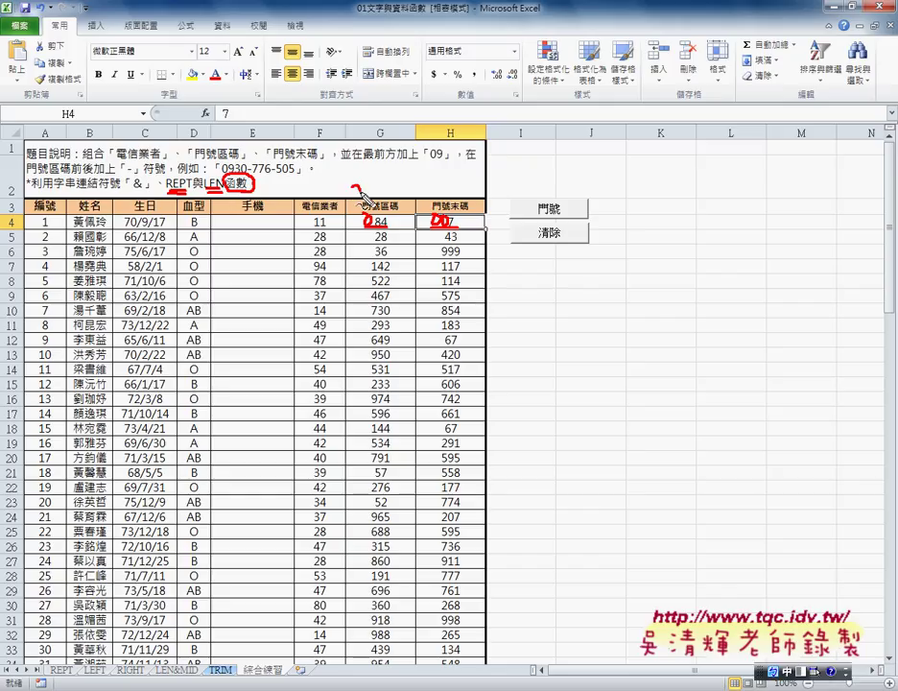
{"action": "left_click_drag", "start_coordinate": [351, 188], "coordinate": [369, 234]}
{"action": "left_click_drag", "start_coordinate": [382, 191], "coordinate": [394, 202]}
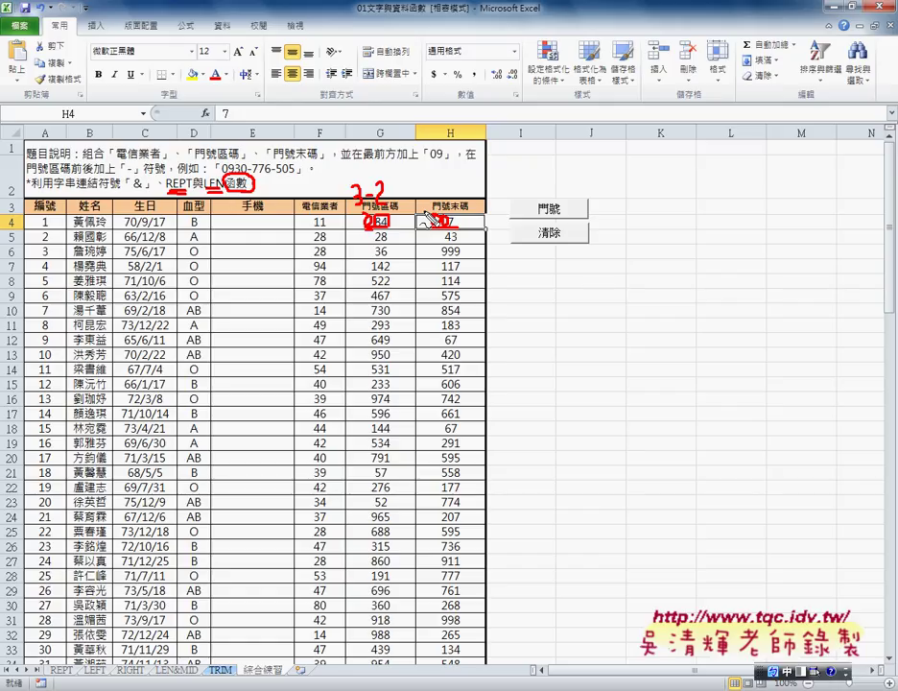
{"action": "key", "text": "Escape"}
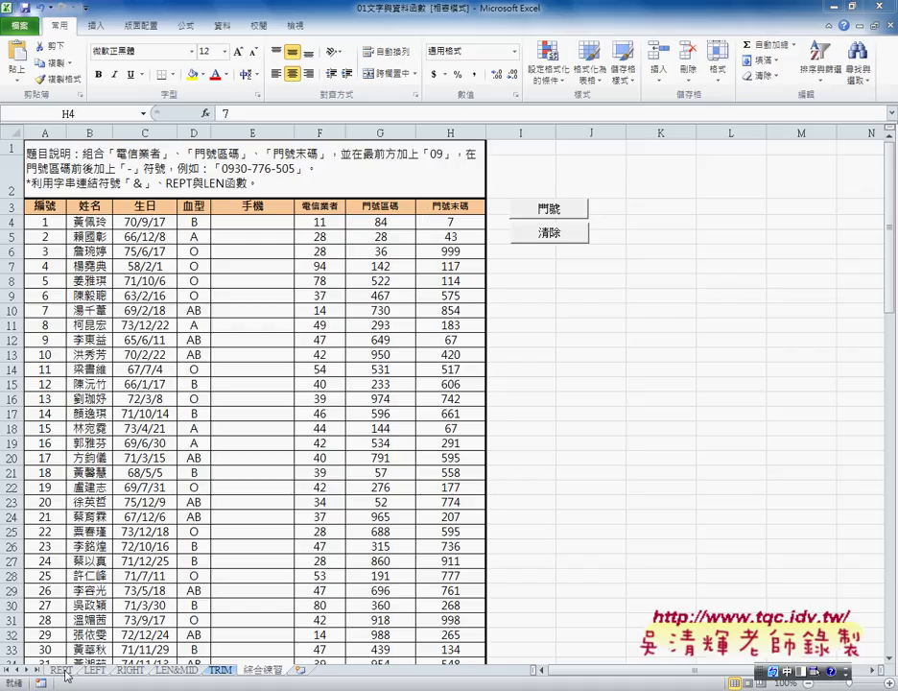
On the REPT sheet, review the sales figures and ratings, then insert a function into C4.
{"action": "left_click", "coordinate": [63, 669]}
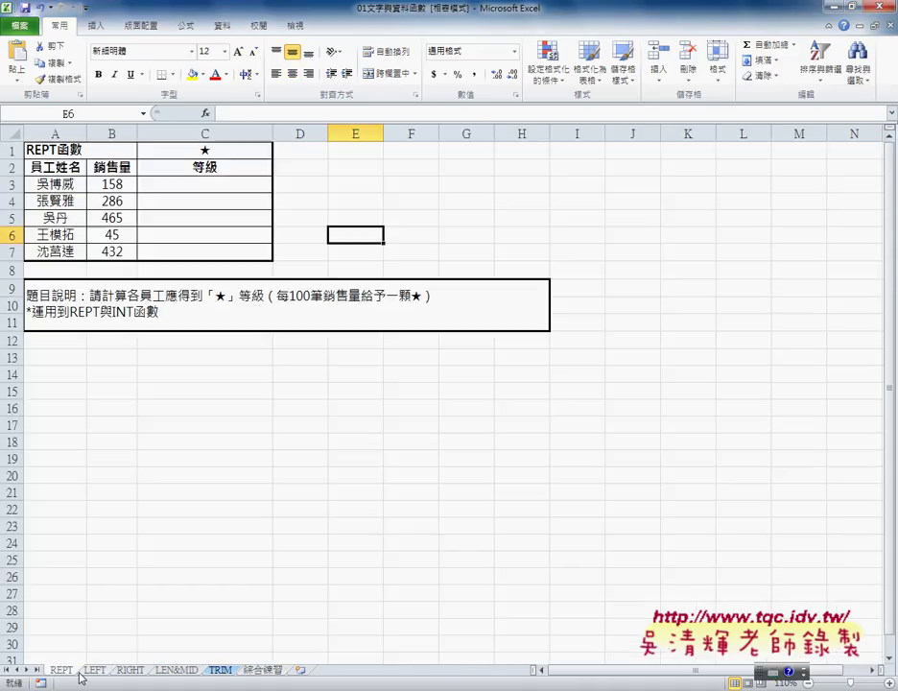
{"action": "left_click", "coordinate": [153, 185]}
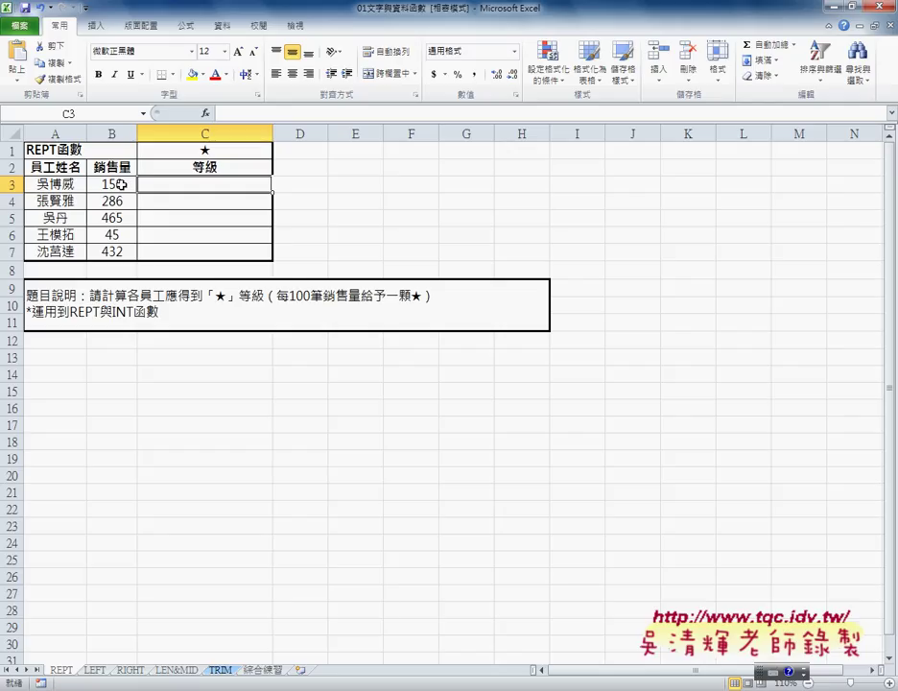
{"action": "left_click", "coordinate": [121, 184]}
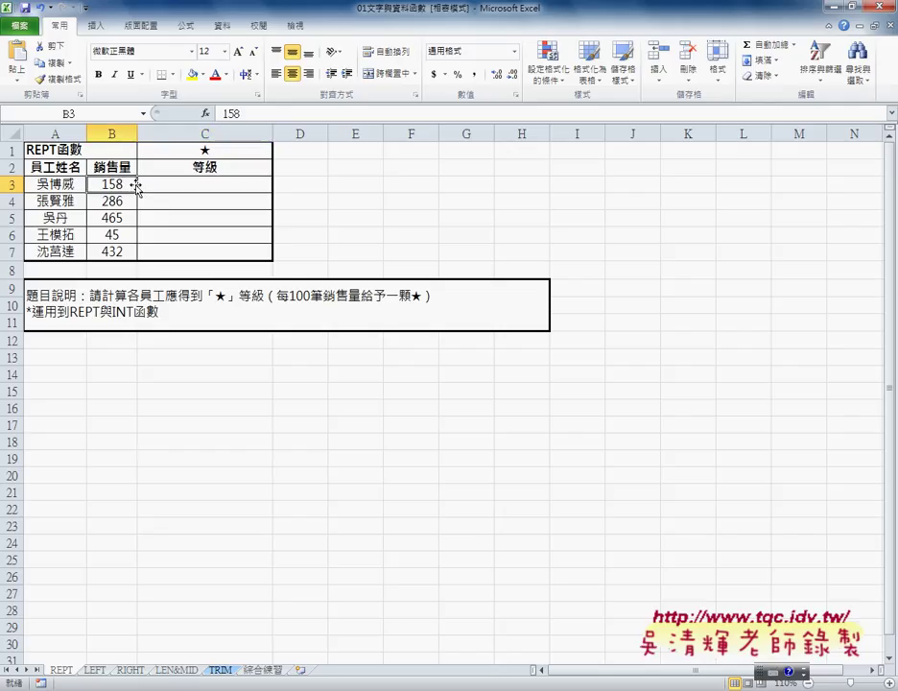
{"action": "left_click", "coordinate": [205, 187]}
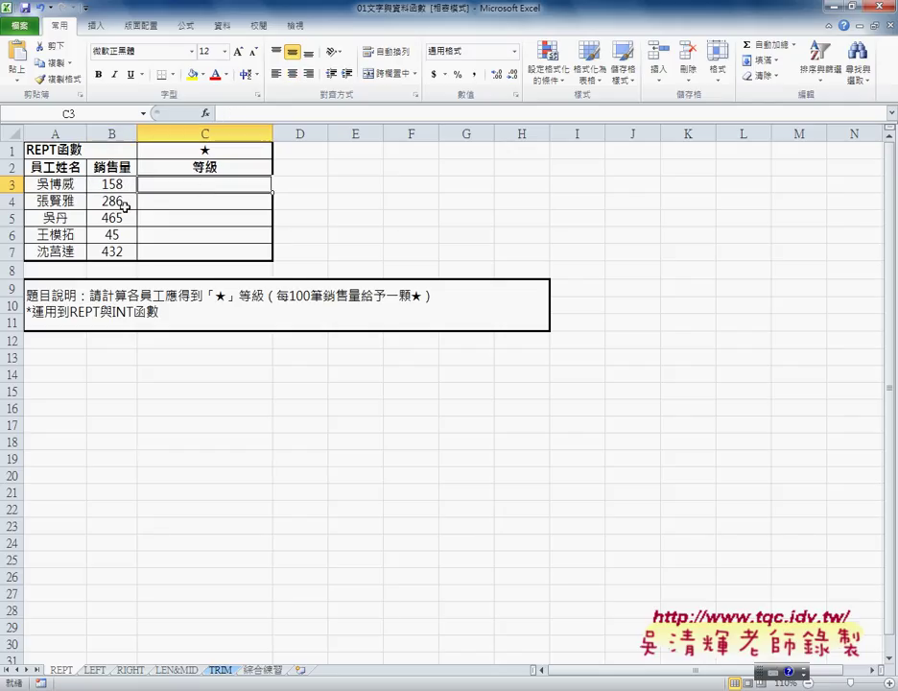
{"action": "left_click", "coordinate": [120, 203]}
{"action": "left_click", "coordinate": [188, 206]}
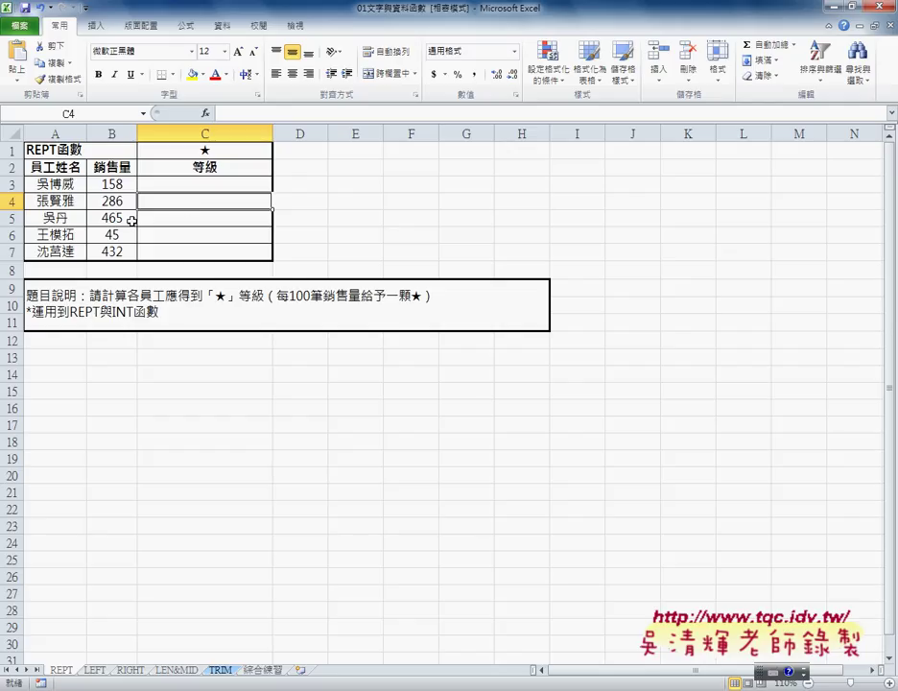
{"action": "left_click", "coordinate": [204, 113]}
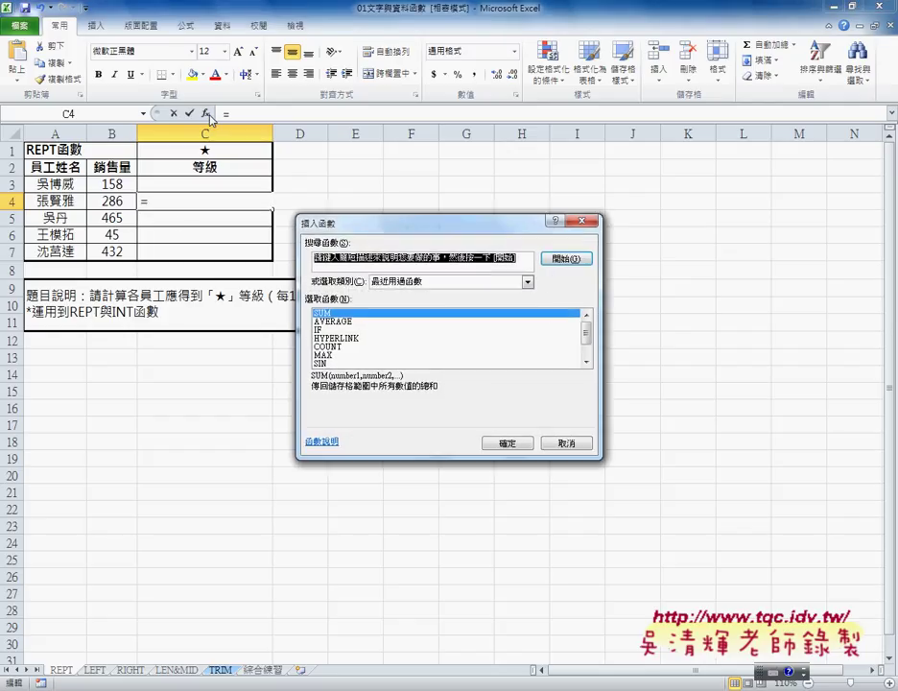
Filter the function list to the 文字 (Text) category and select REPT.
{"action": "left_click", "coordinate": [410, 282]}
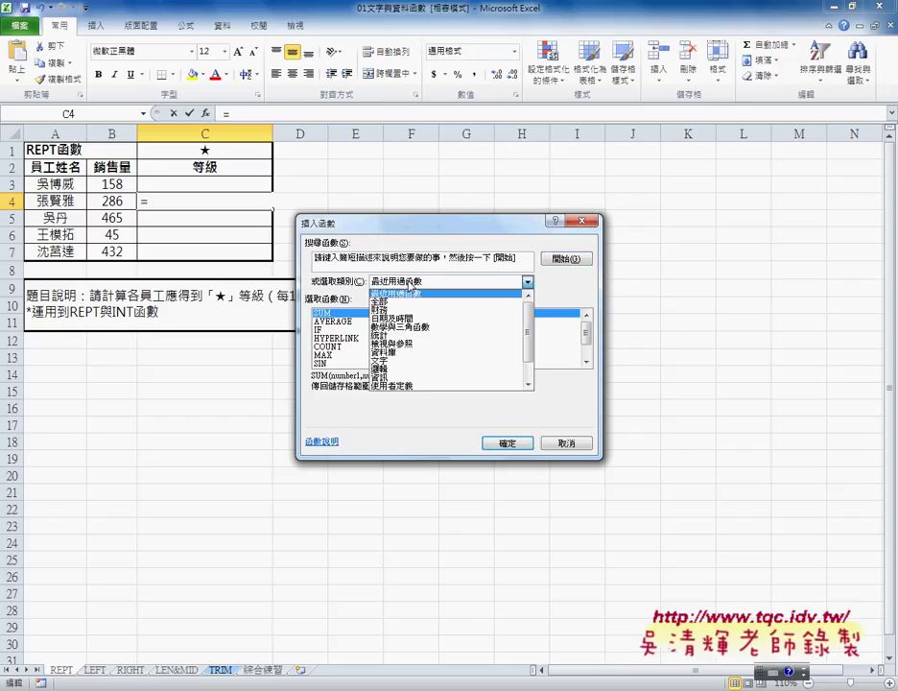
{"action": "left_click", "coordinate": [404, 360]}
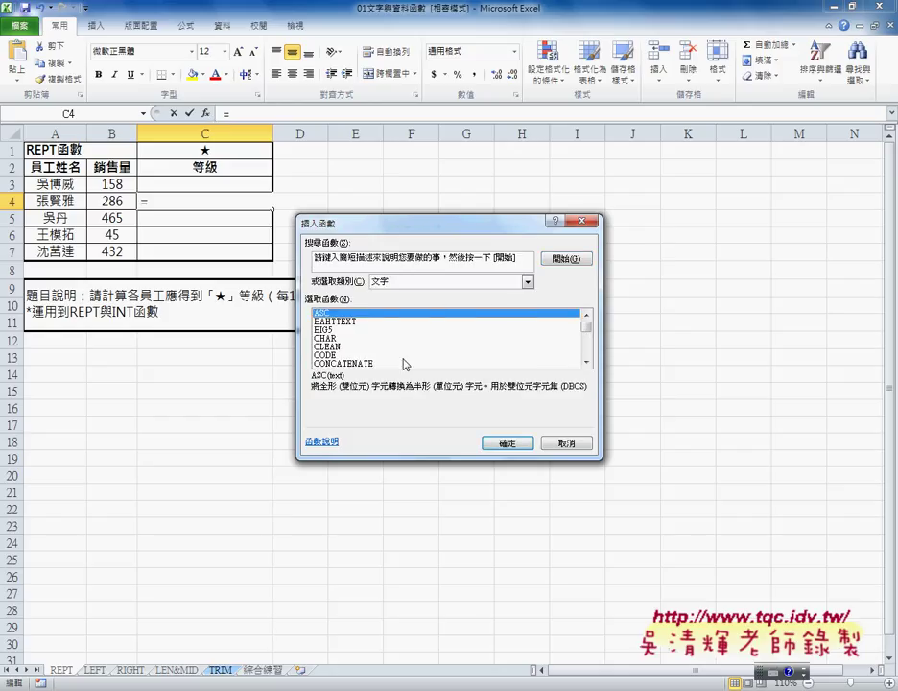
{"action": "left_click", "coordinate": [589, 349]}
{"action": "left_click", "coordinate": [589, 349]}
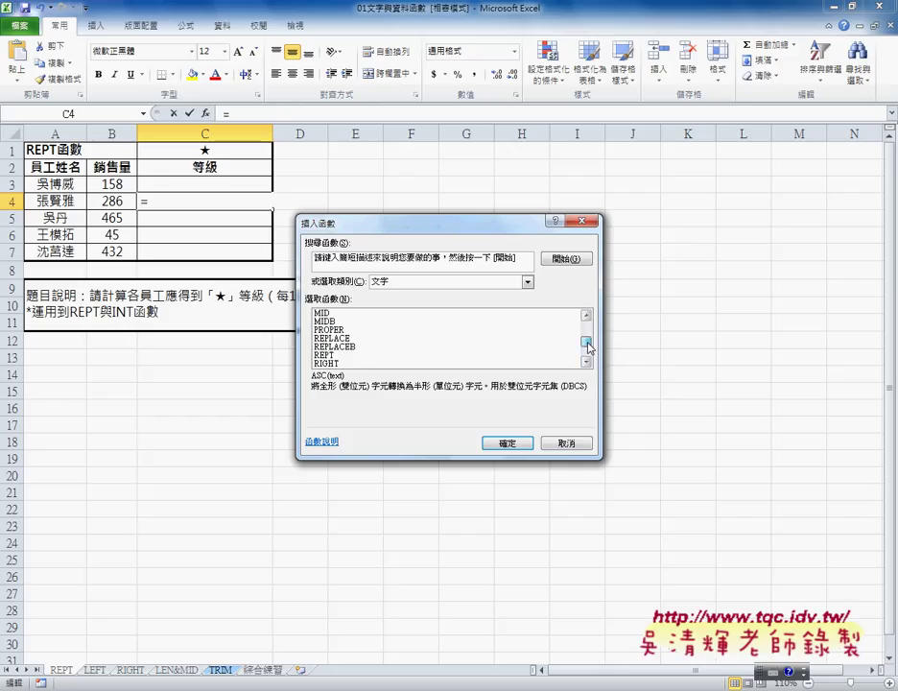
{"action": "left_click", "coordinate": [339, 355]}
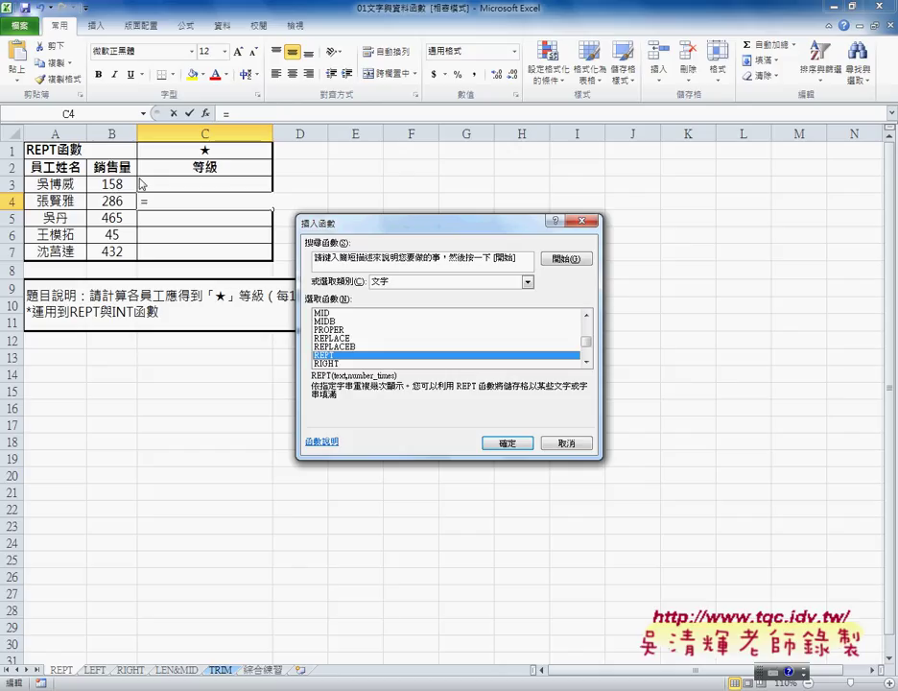
Set REPT's Text argument to the absolute star reference $C$1.
{"action": "left_click", "coordinate": [510, 444]}
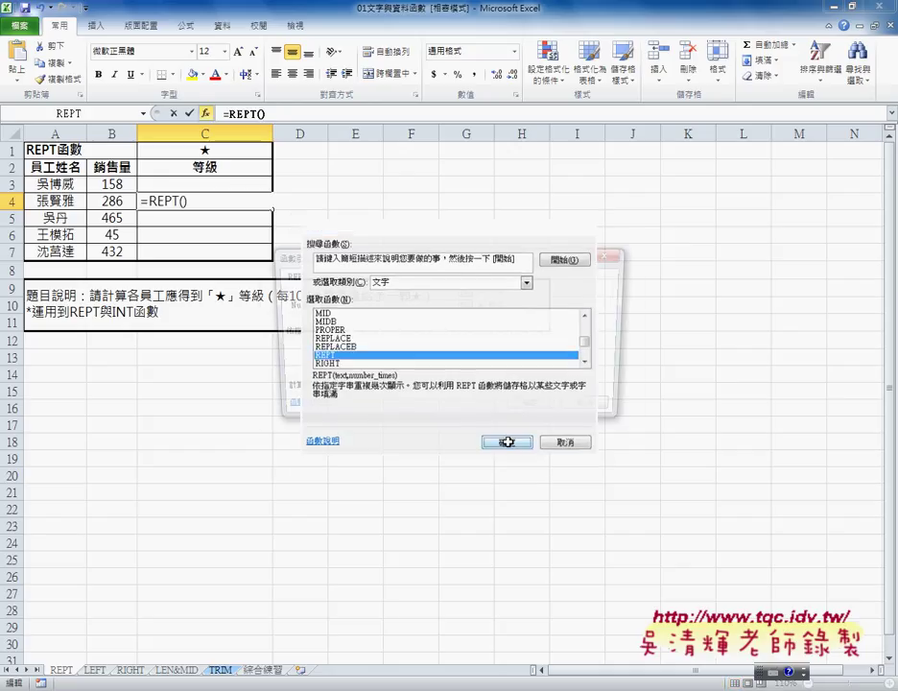
{"action": "left_click", "coordinate": [210, 152]}
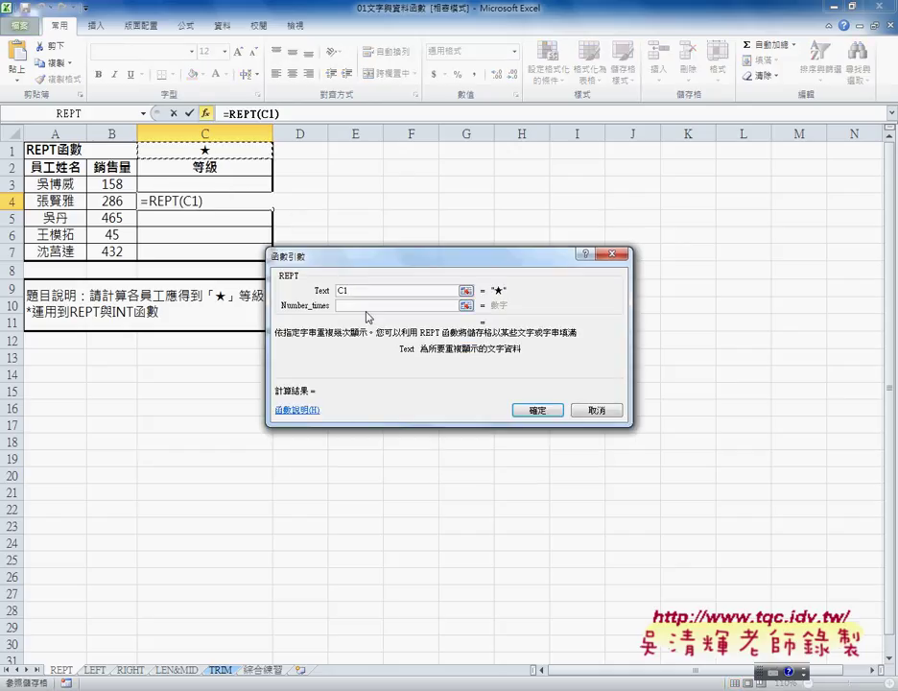
{"action": "left_click", "coordinate": [346, 289]}
{"action": "key", "text": "F4"}
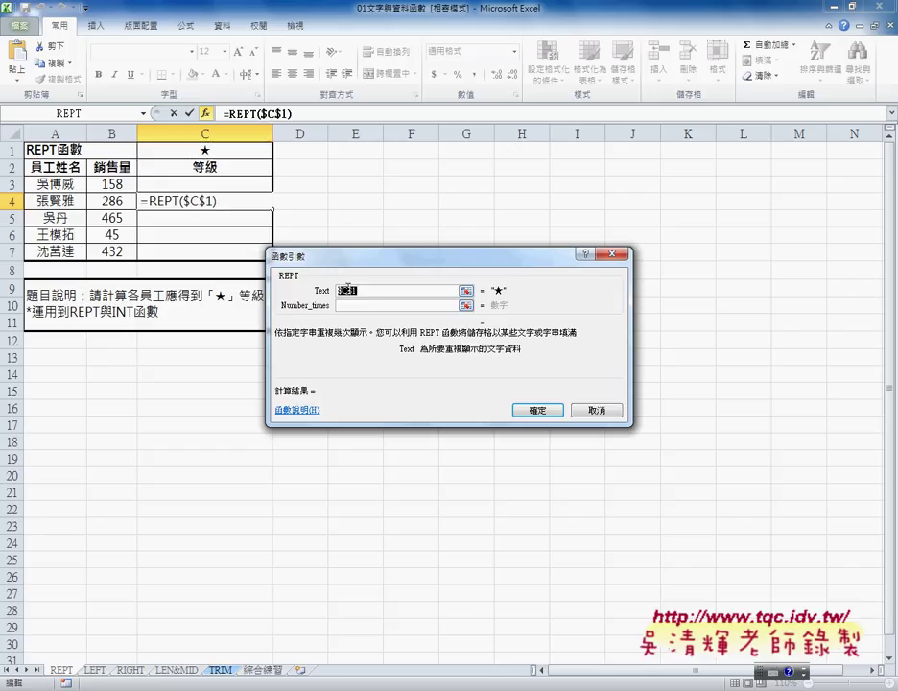
{"action": "key", "text": "Tab"}
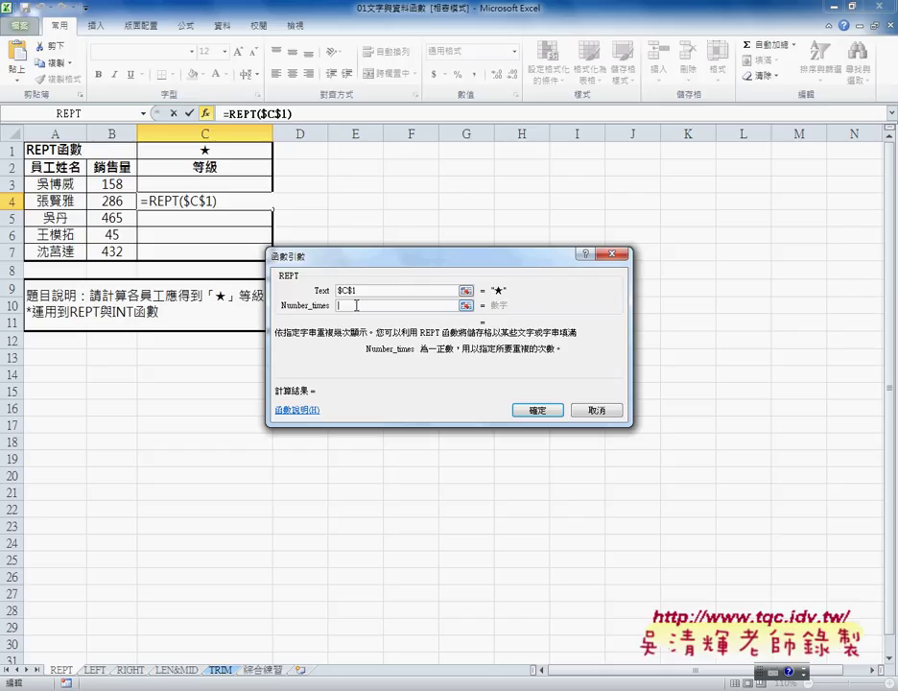
Set Number_times to B3/100, giving 1.58, and annotate the argument values.
{"action": "left_click", "coordinate": [112, 180]}
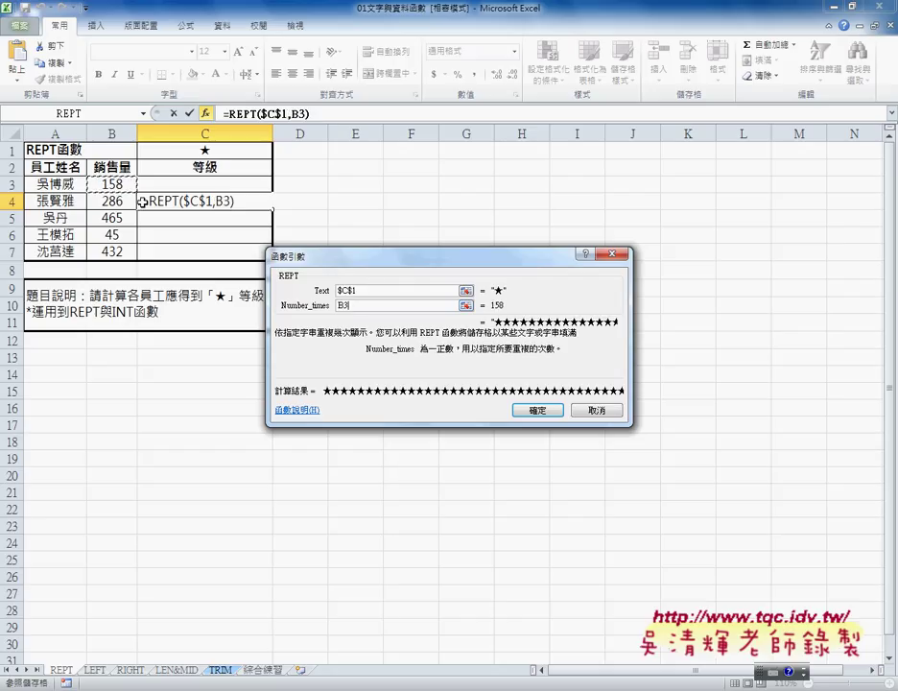
{"action": "type", "text": "/"}
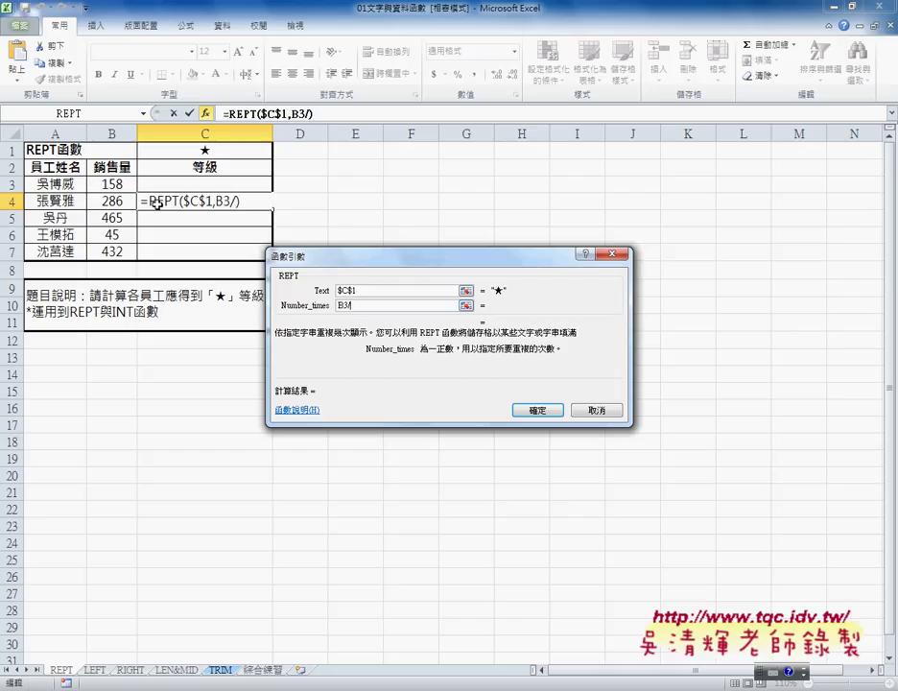
{"action": "type", "text": "100"}
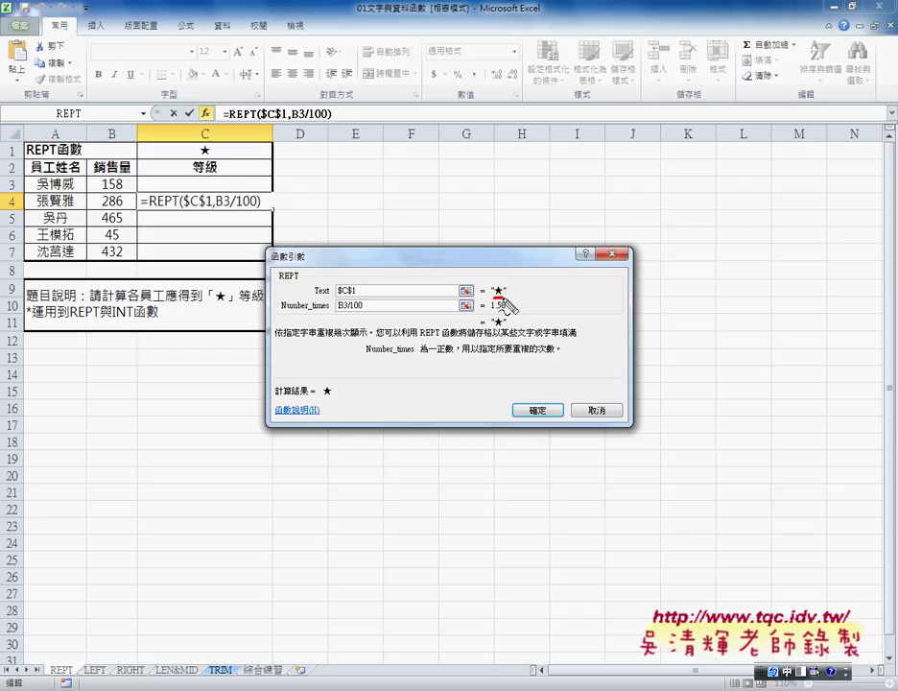
{"action": "mouse_move", "coordinate": [493, 299]}
{"action": "left_mouse_down"}
{"action": "mouse_move", "coordinate": [504, 298]}
{"action": "mouse_move", "coordinate": [505, 327]}
{"action": "left_mouse_up"}
{"action": "left_click_drag", "start_coordinate": [491, 311], "coordinate": [518, 319]}
{"action": "left_click_drag", "start_coordinate": [338, 309], "coordinate": [373, 310]}
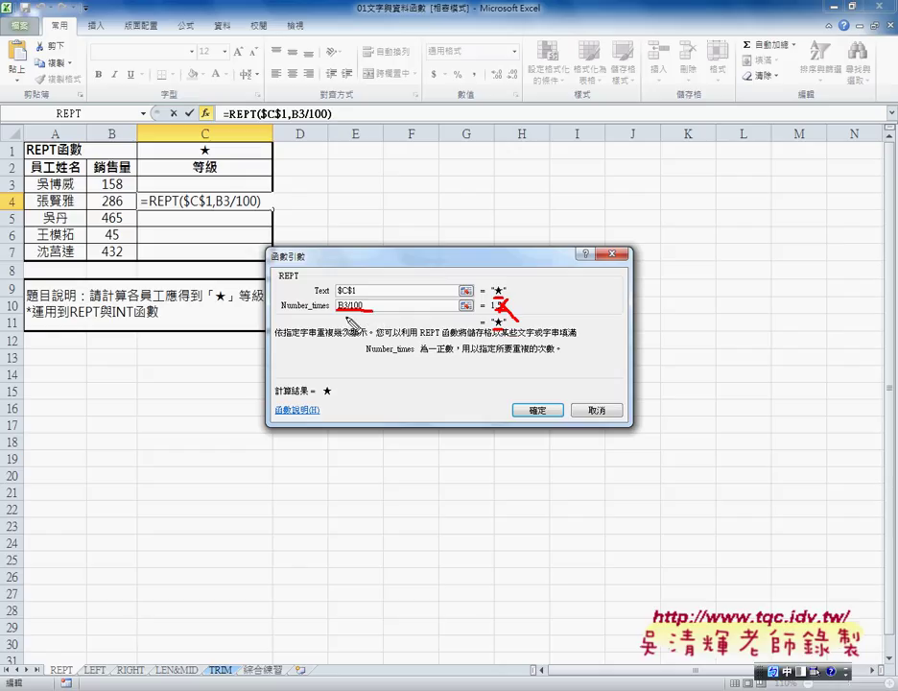
Change Number_times to int(B3/100) so it evaluates to 1, annotating the result.
{"action": "key", "text": "Escape"}
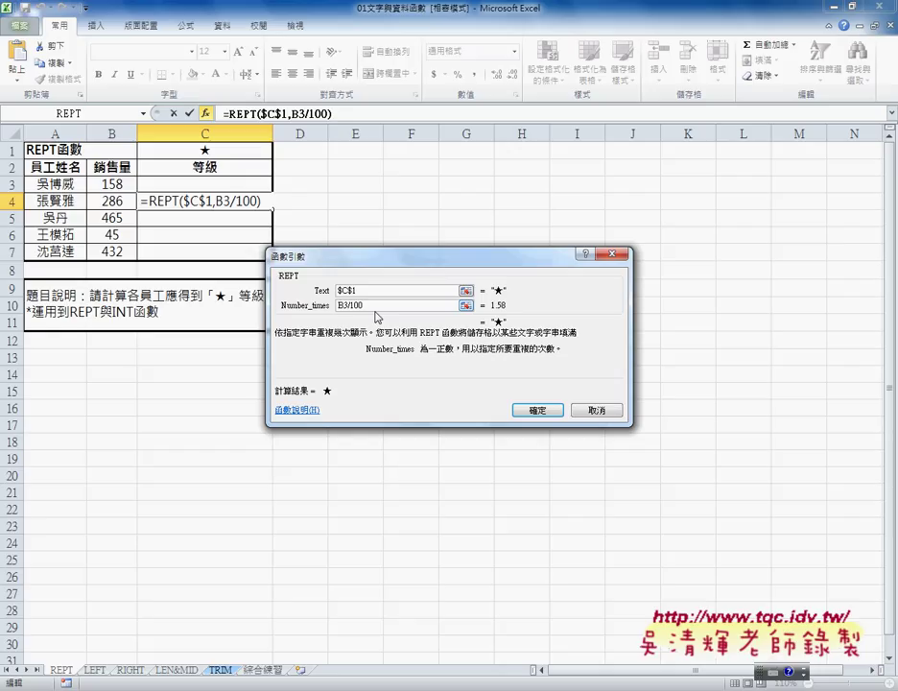
{"action": "type", "text": "i"}
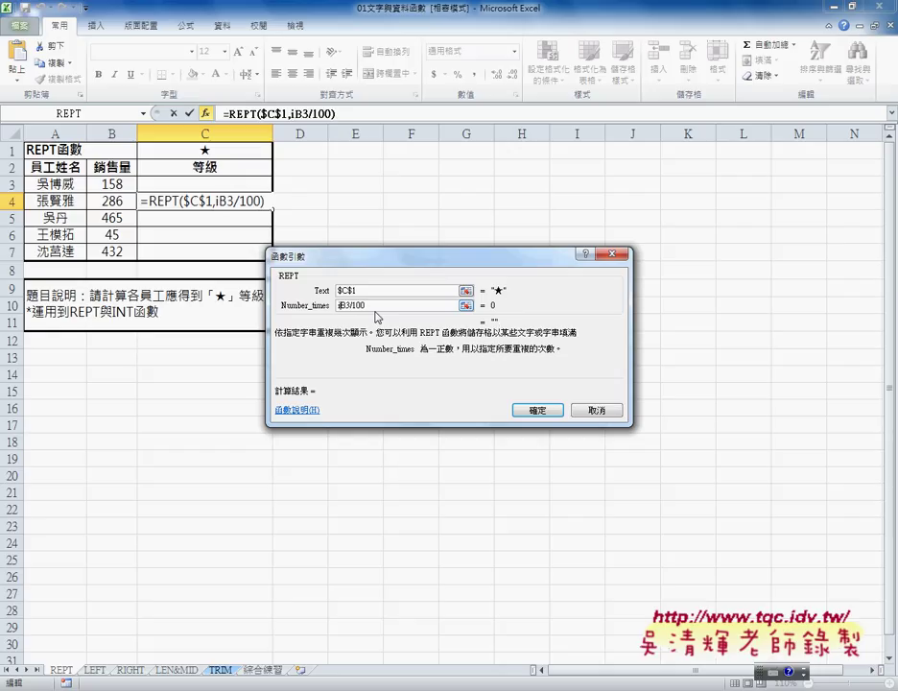
{"action": "type", "text": "nt"}
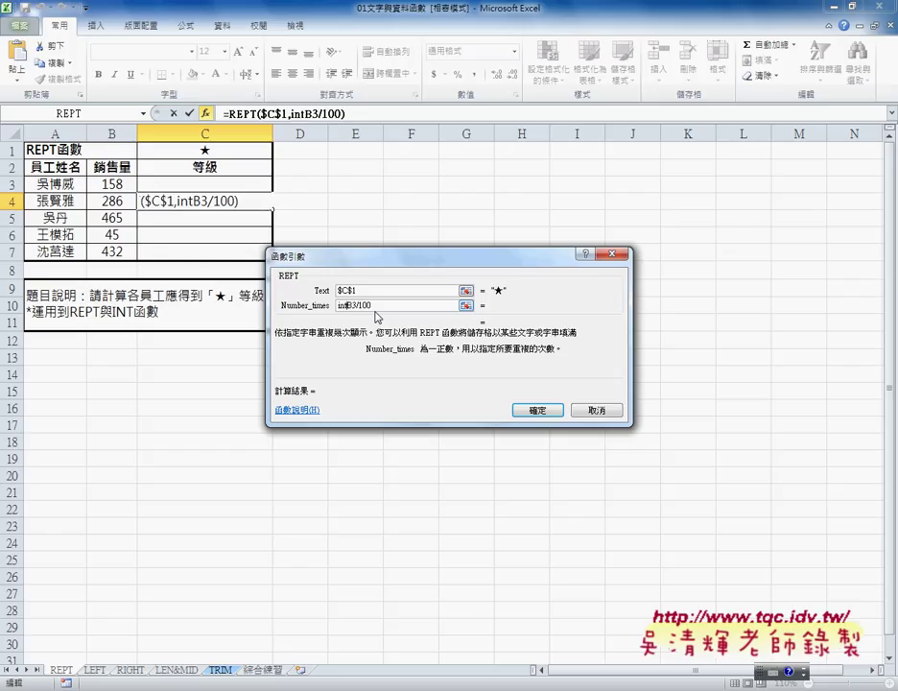
{"action": "type", "text": "("}
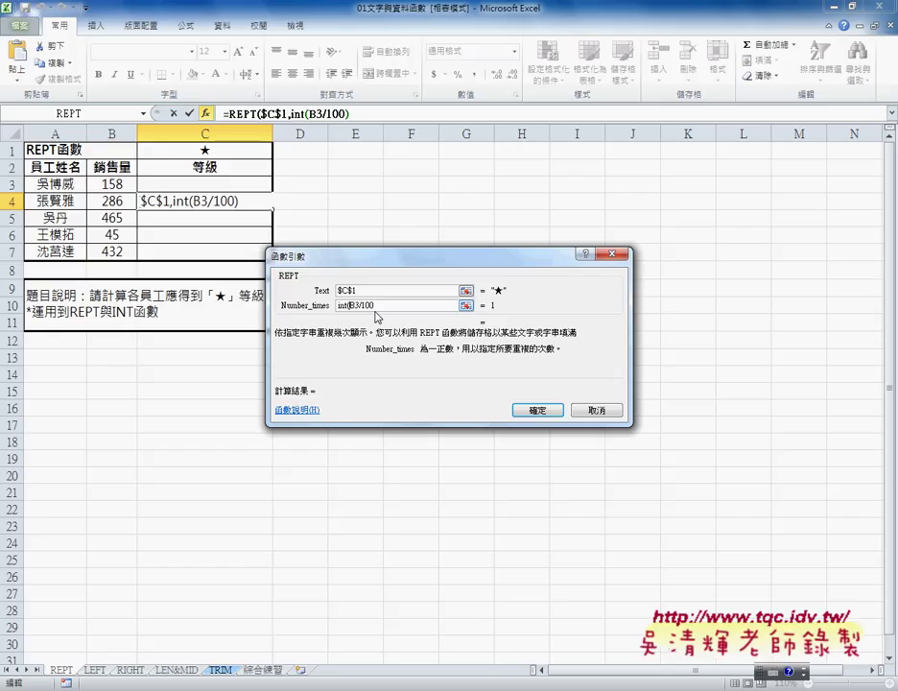
{"action": "left_click", "coordinate": [381, 308]}
{"action": "type", "text": ")"}
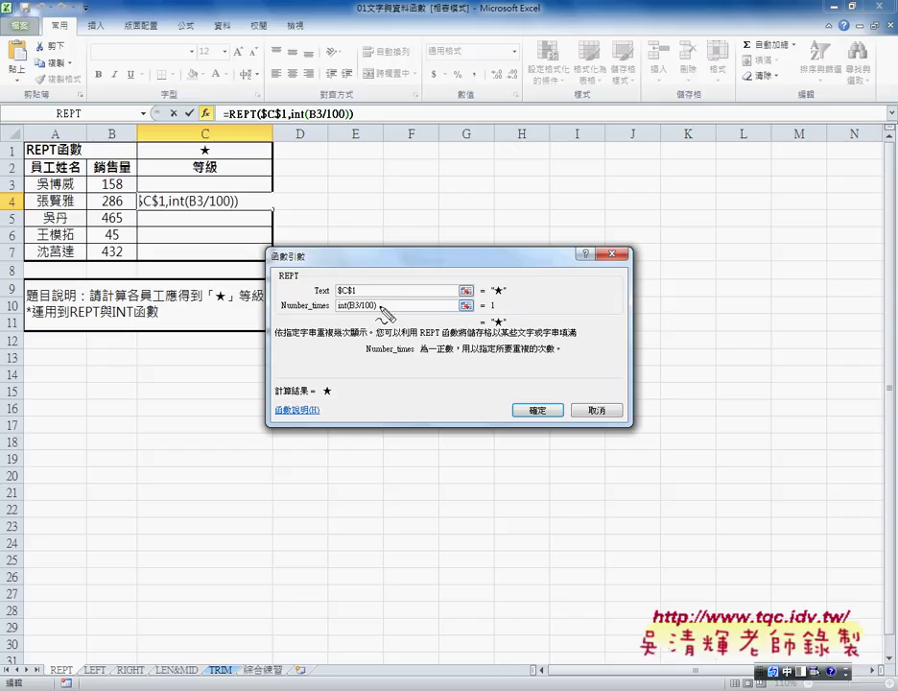
{"action": "left_click_drag", "start_coordinate": [349, 311], "coordinate": [378, 311]}
{"action": "mouse_move", "coordinate": [490, 314]}
{"action": "left_mouse_down"}
{"action": "mouse_move", "coordinate": [503, 305]}
{"action": "mouse_move", "coordinate": [496, 321]}
{"action": "left_mouse_up"}
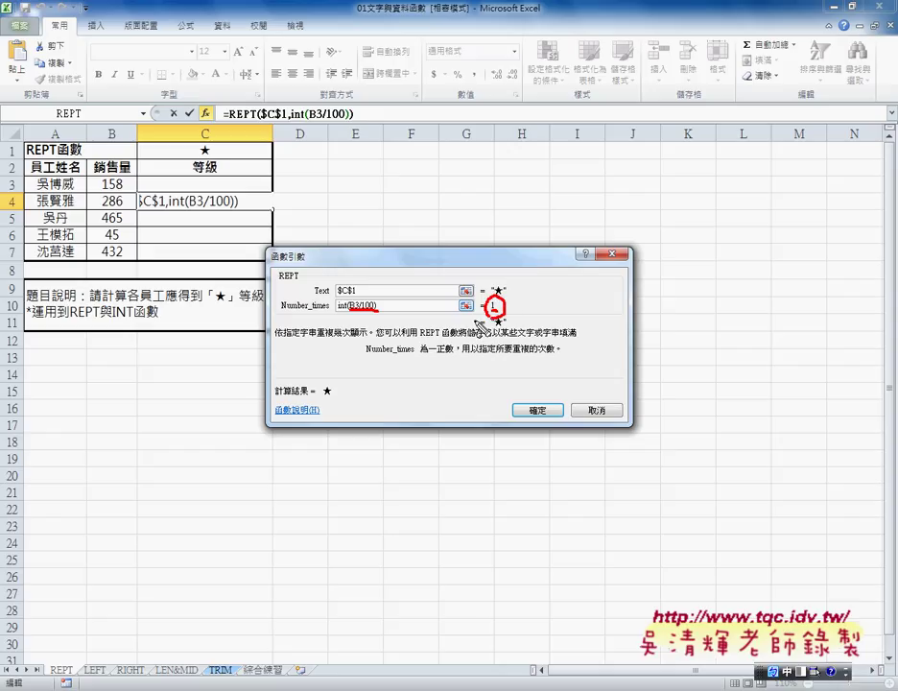
{"action": "left_click_drag", "start_coordinate": [338, 310], "coordinate": [370, 313]}
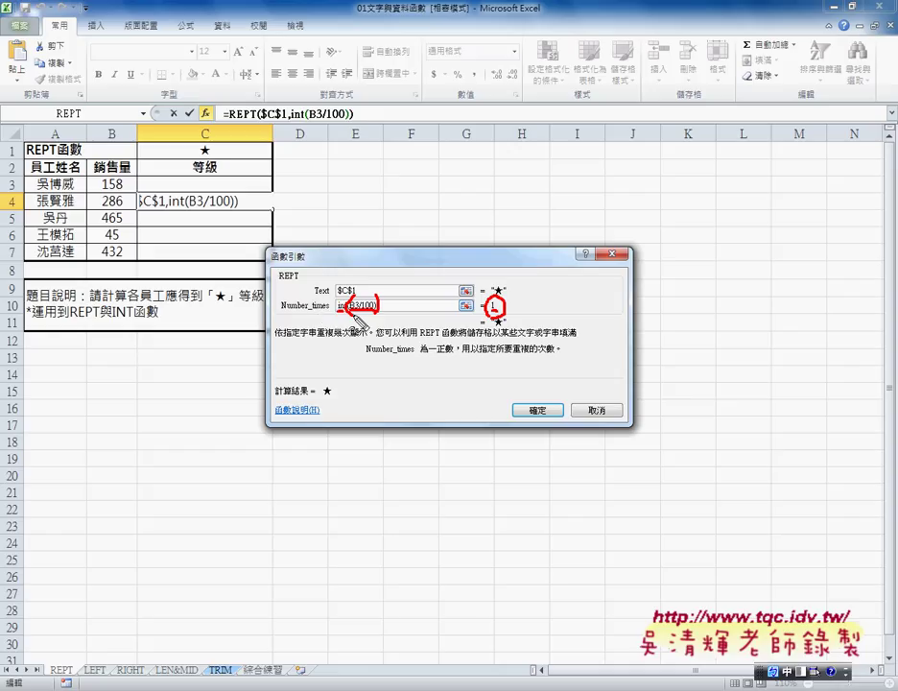
{"action": "key", "text": "Escape"}
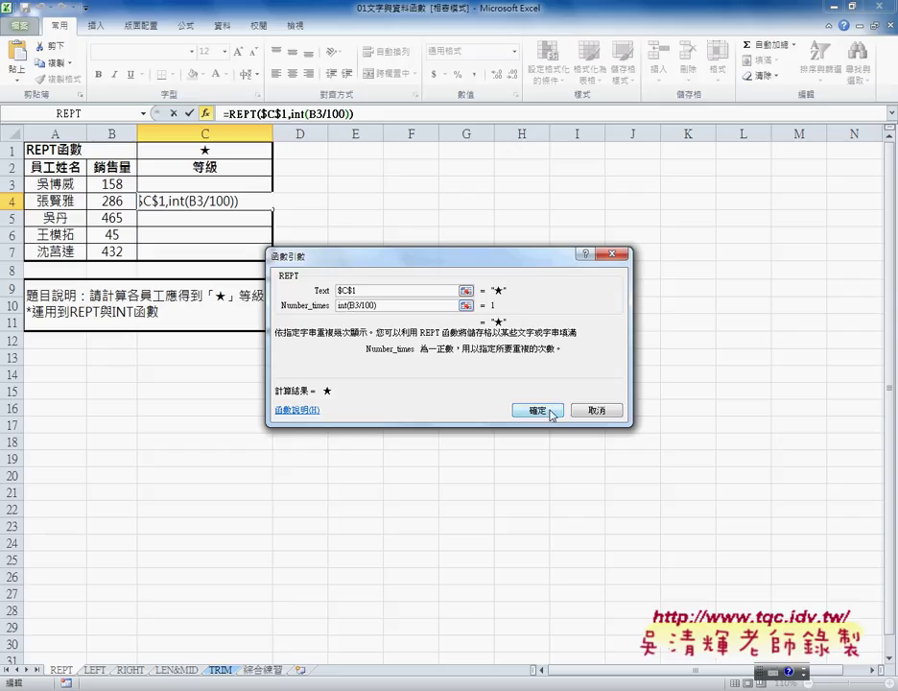
Confirm C4's star formula, centre it, and fill it down to C7.
{"action": "left_click", "coordinate": [540, 411]}
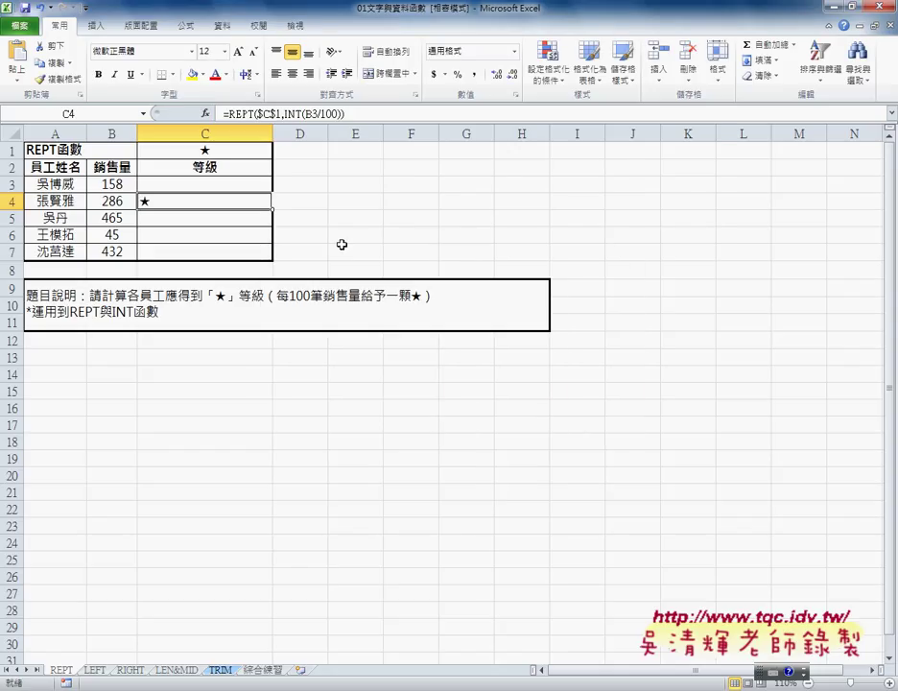
{"action": "left_click", "coordinate": [290, 74]}
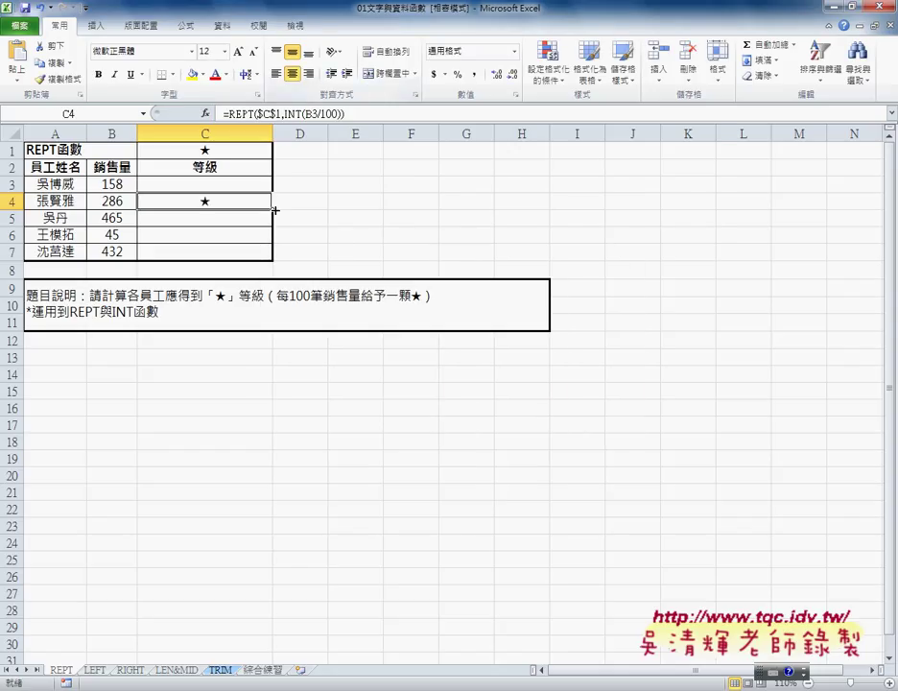
{"action": "mouse_move", "coordinate": [272, 209]}
{"action": "left_mouse_down"}
{"action": "mouse_move", "coordinate": [274, 241]}
{"action": "mouse_move", "coordinate": [311, 254]}
{"action": "left_mouse_up"}
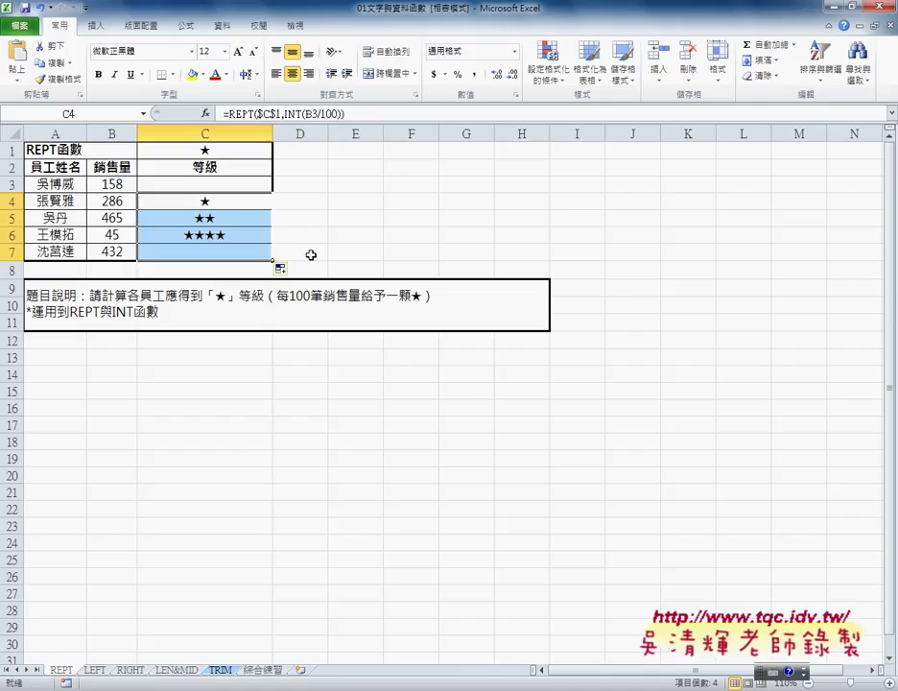
Cut the =REPT($C$1,INT(B3/100)) formula text from C4's formula bar.
{"action": "left_click", "coordinate": [247, 184]}
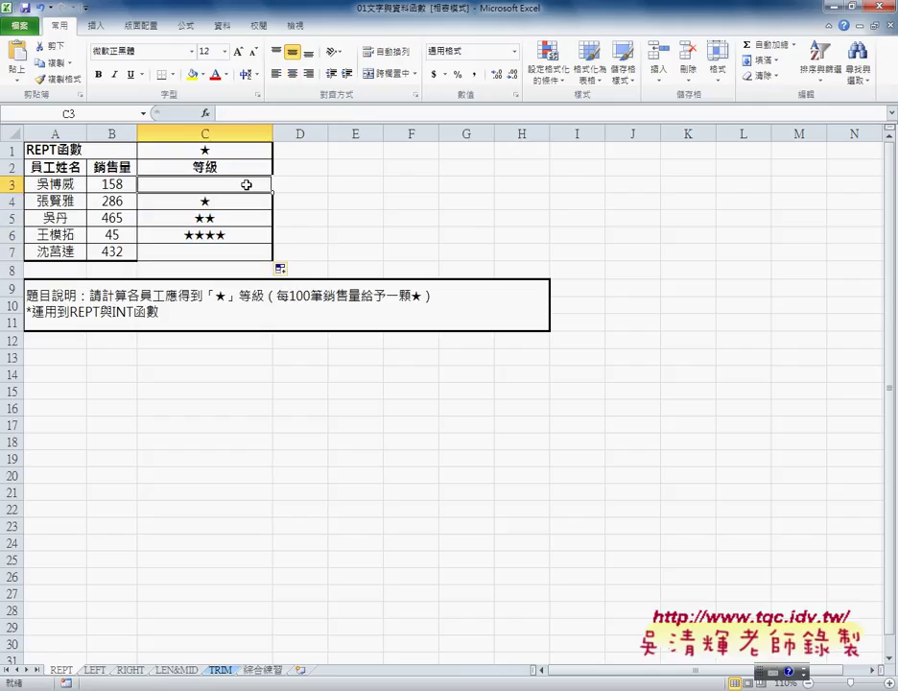
{"action": "left_click", "coordinate": [237, 201]}
{"action": "left_click_drag", "start_coordinate": [349, 113], "coordinate": [182, 112]}
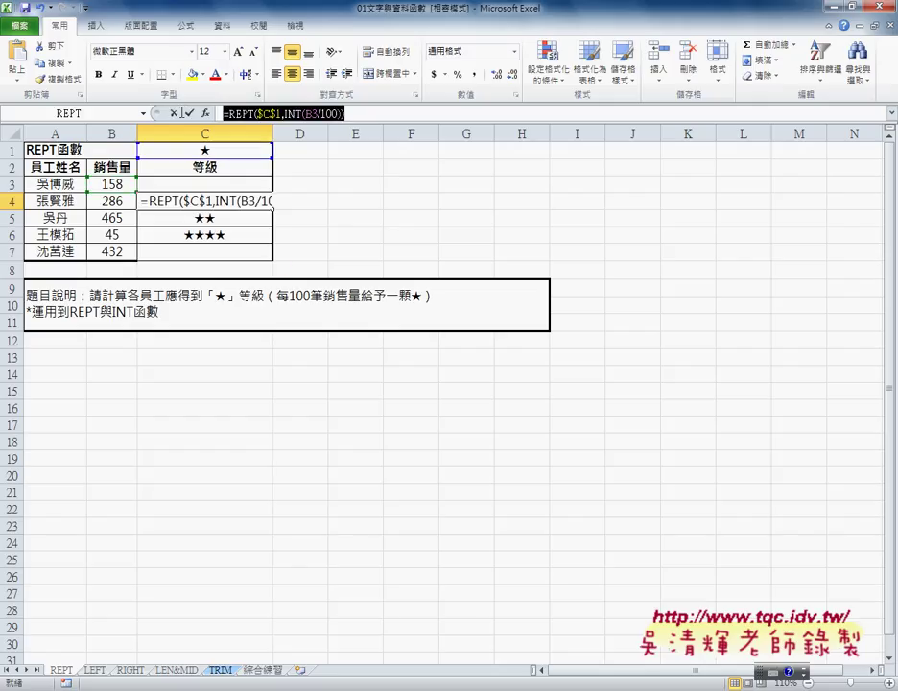
{"action": "right_click", "coordinate": [291, 117]}
{"action": "left_click", "coordinate": [321, 126]}
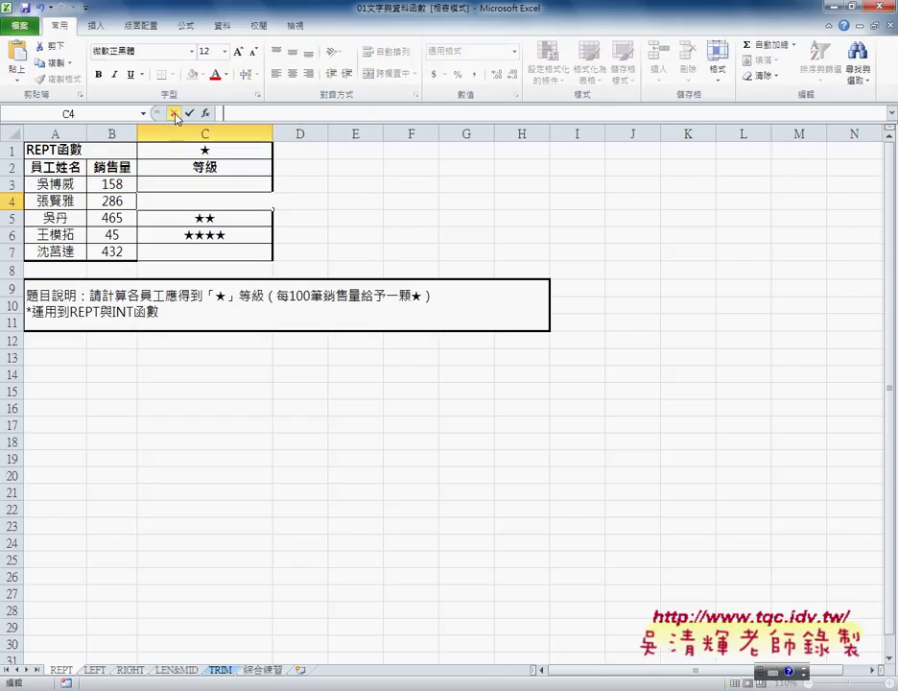
{"action": "left_click", "coordinate": [174, 114]}
Paste the star formula into C3 and fill it down through C7.
{"action": "left_click", "coordinate": [200, 184]}
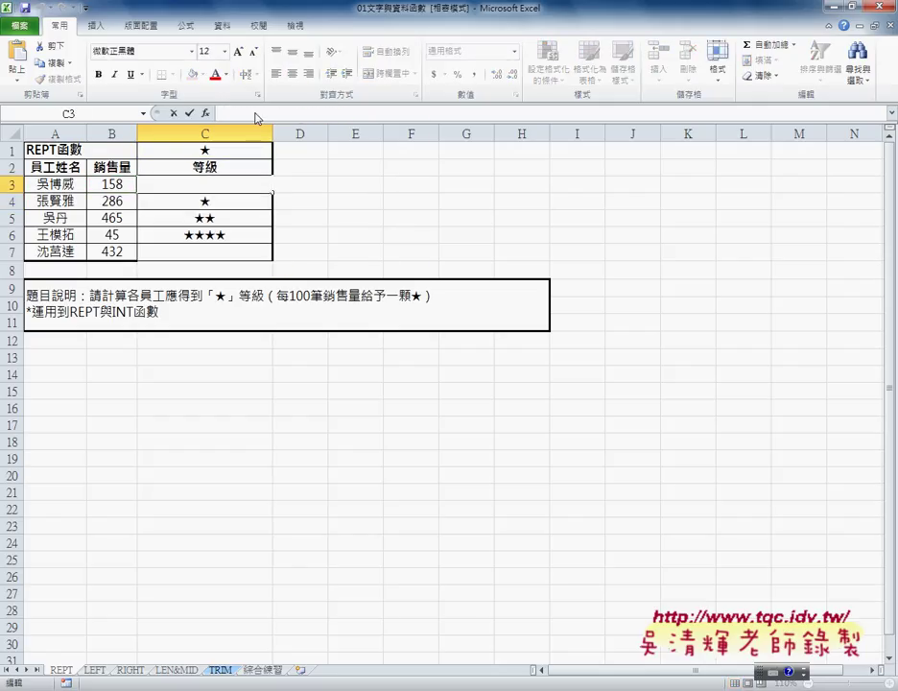
{"action": "right_click", "coordinate": [257, 117]}
{"action": "left_click", "coordinate": [287, 173]}
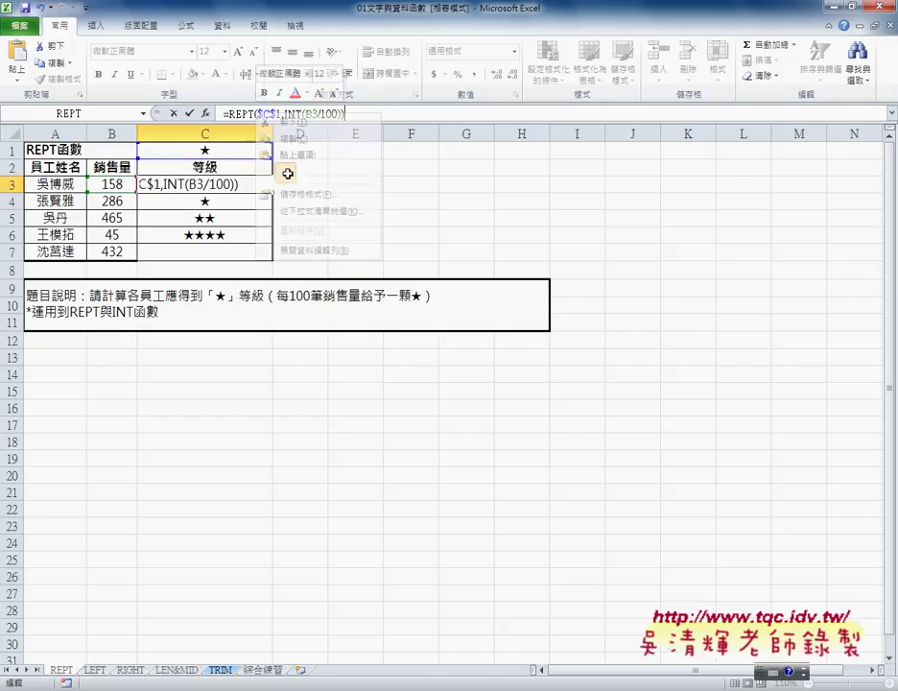
{"action": "left_click", "coordinate": [193, 114]}
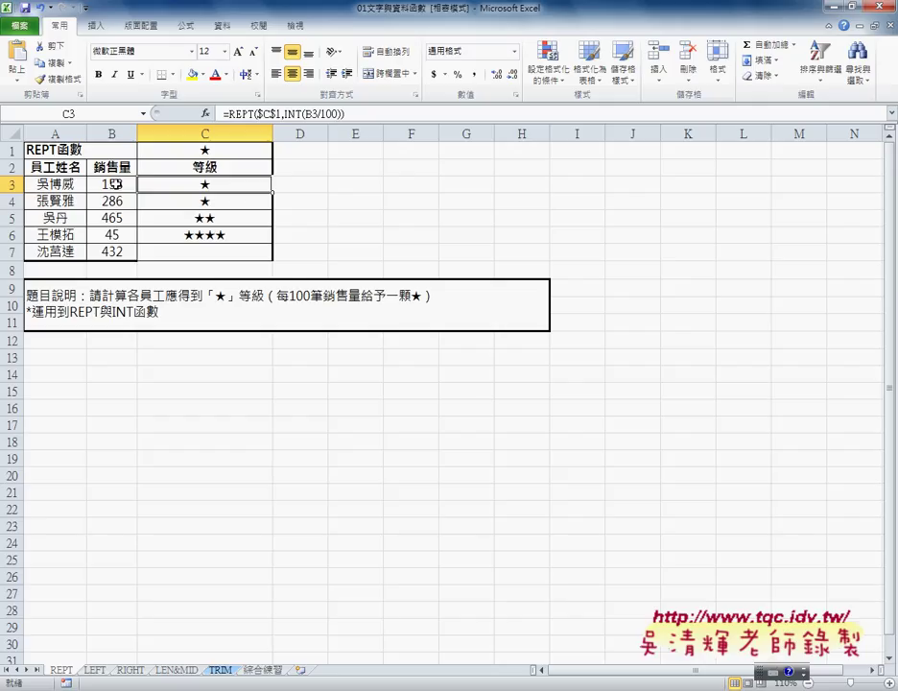
{"action": "left_click_drag", "start_coordinate": [272, 192], "coordinate": [273, 261]}
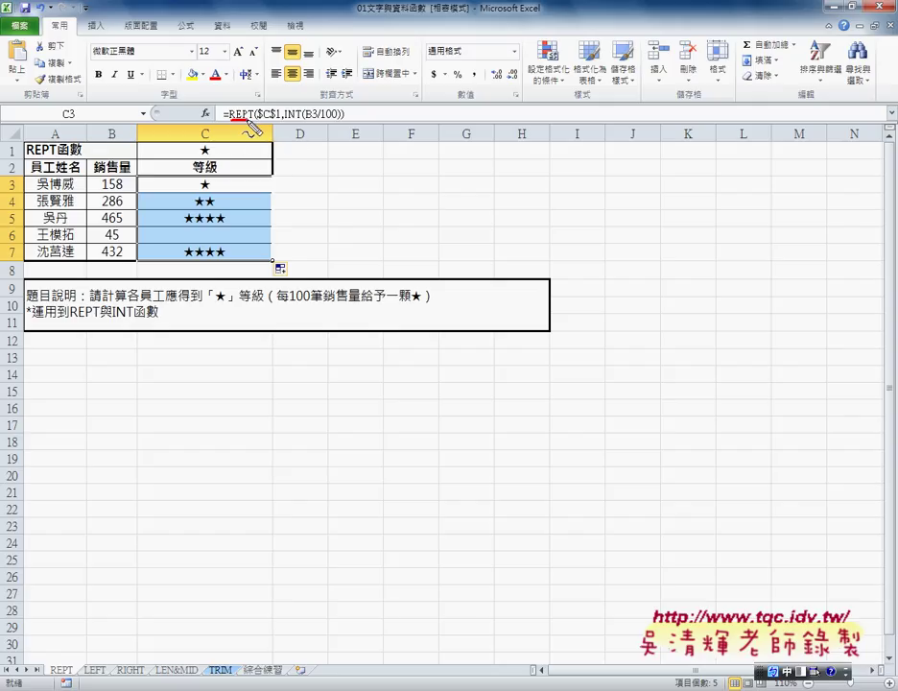
{"action": "left_click_drag", "start_coordinate": [229, 120], "coordinate": [248, 119]}
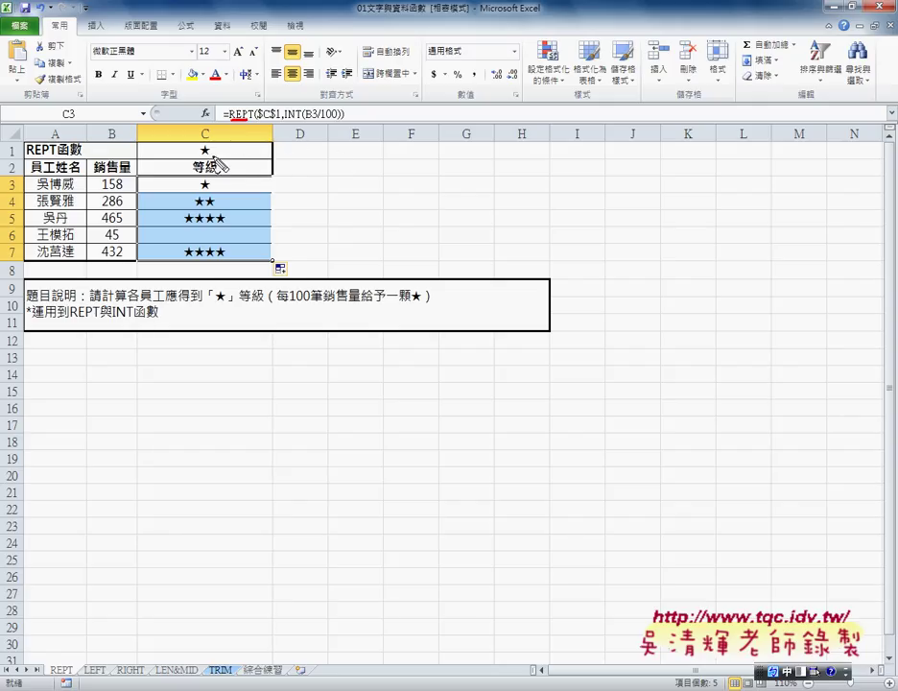